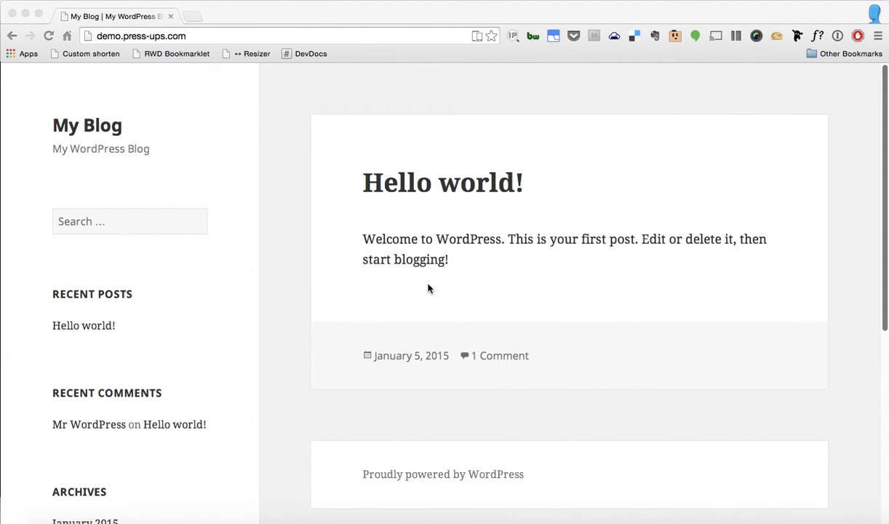
Step: Open demo.press-ups.com/wp-admin and log in with the username and password saved in the password manager
{"action": "left_click", "coordinate": [278, 284]}
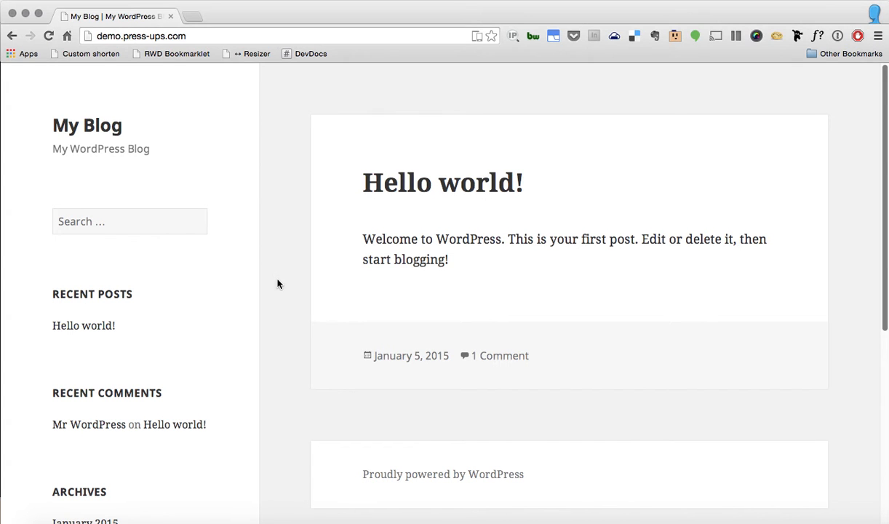
{"action": "left_click", "coordinate": [212, 36]}
{"action": "left_click", "coordinate": [206, 37]}
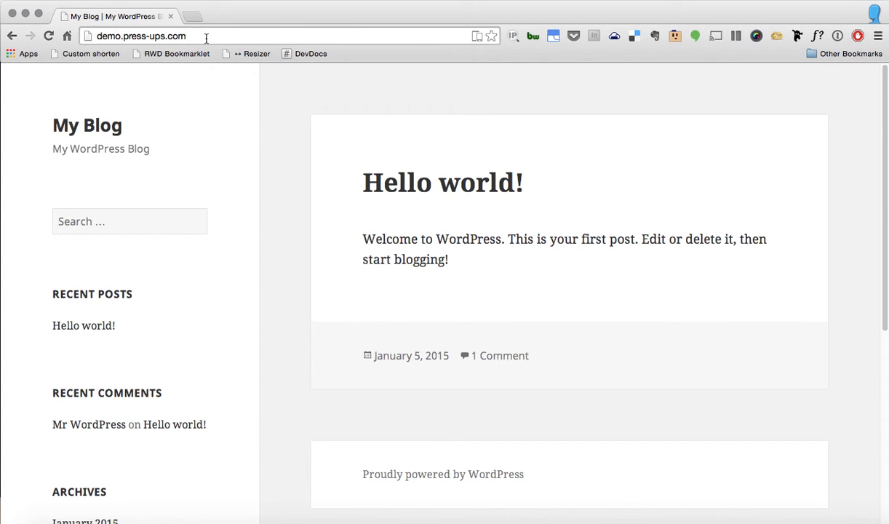
{"action": "type", "text": "/wp-admin"}
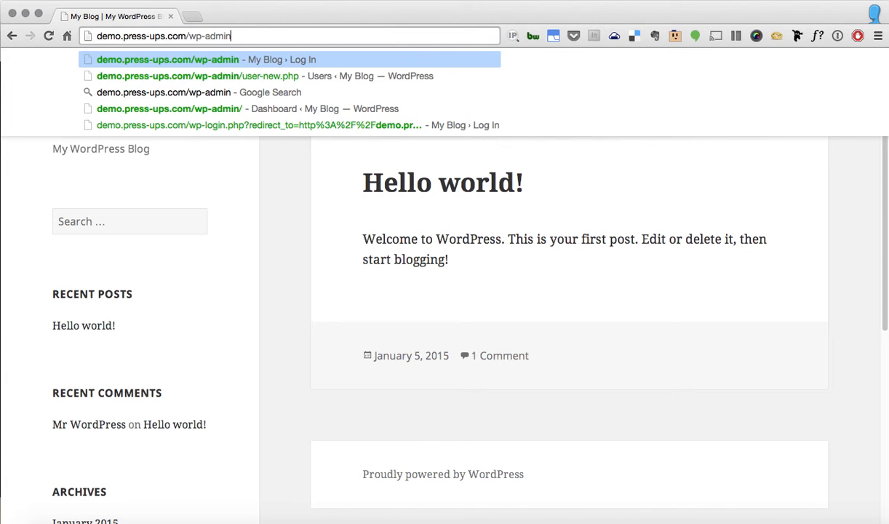
{"action": "key", "text": "Return"}
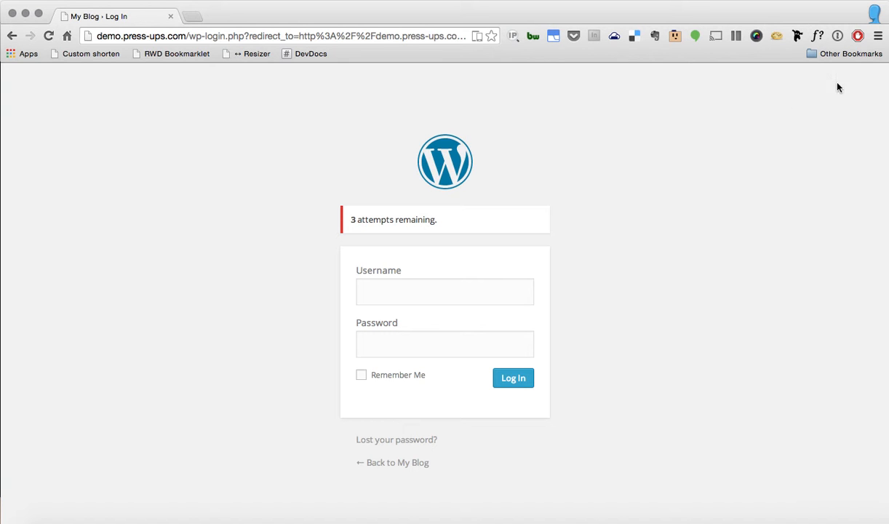
{"action": "left_click", "coordinate": [838, 37]}
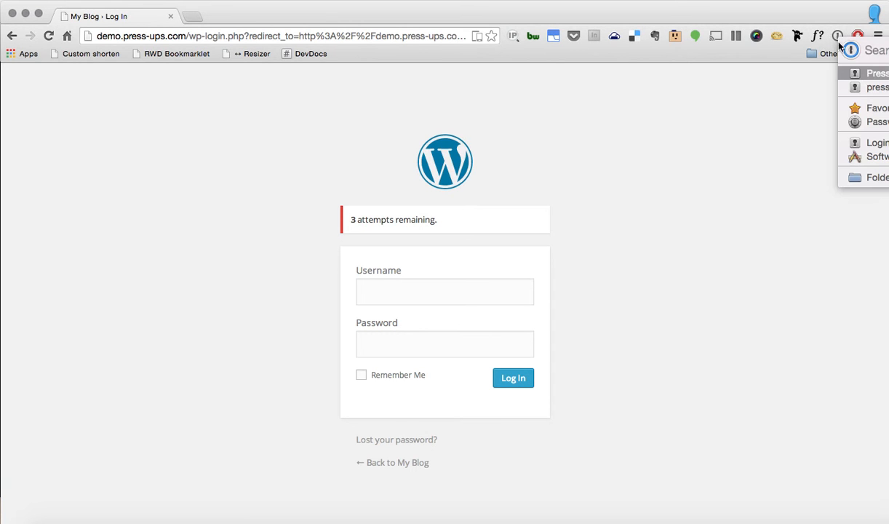
{"action": "left_click", "coordinate": [878, 73]}
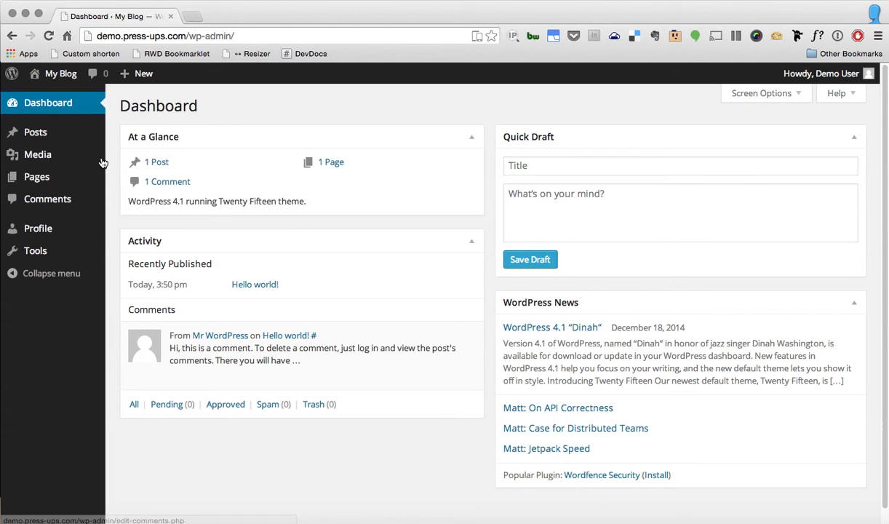
Step: Start a new post from the Posts list and dismiss the Distraction-Free Writing tip
{"action": "mouse_move", "coordinate": [35, 134]}
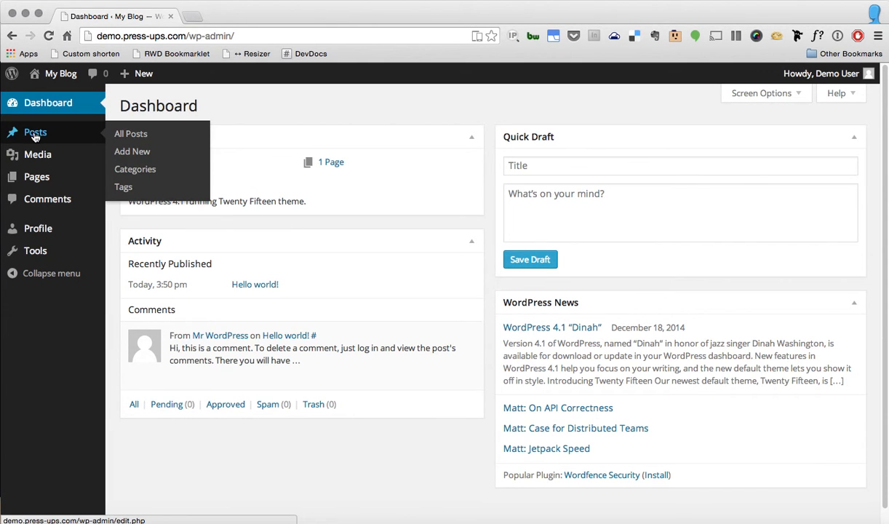
{"action": "left_click", "coordinate": [34, 134]}
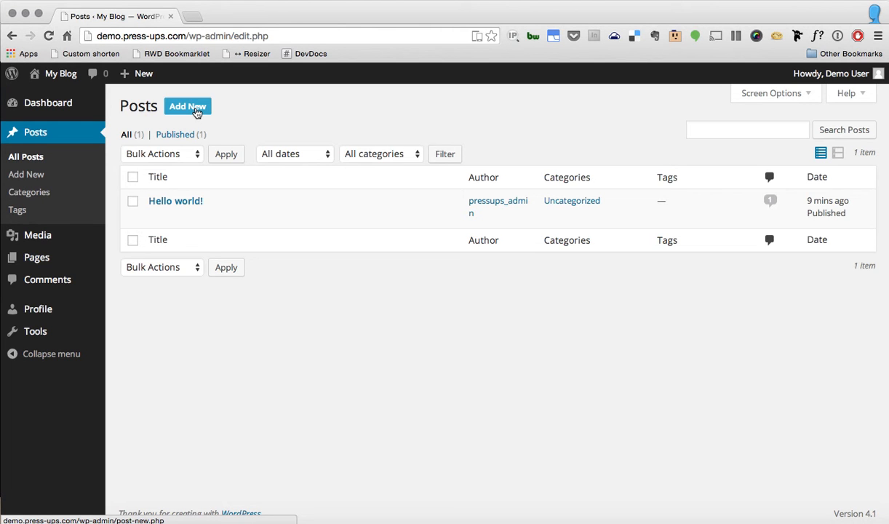
{"action": "left_click", "coordinate": [195, 113]}
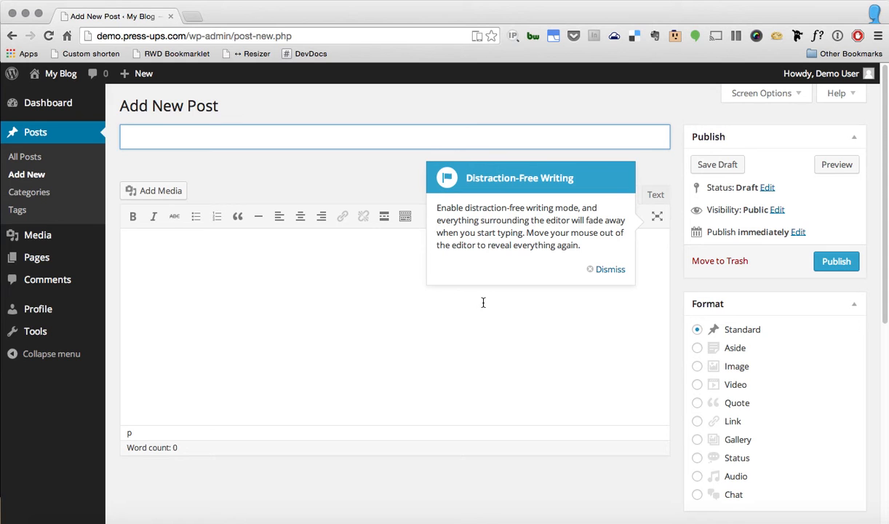
{"action": "left_click", "coordinate": [616, 274]}
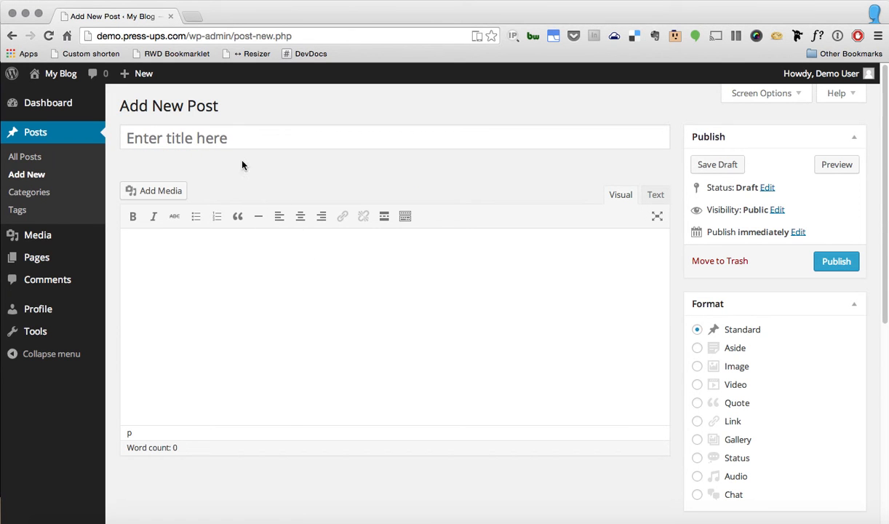
Step: Enter "My first post" as the title of the new post
{"action": "left_click", "coordinate": [220, 137]}
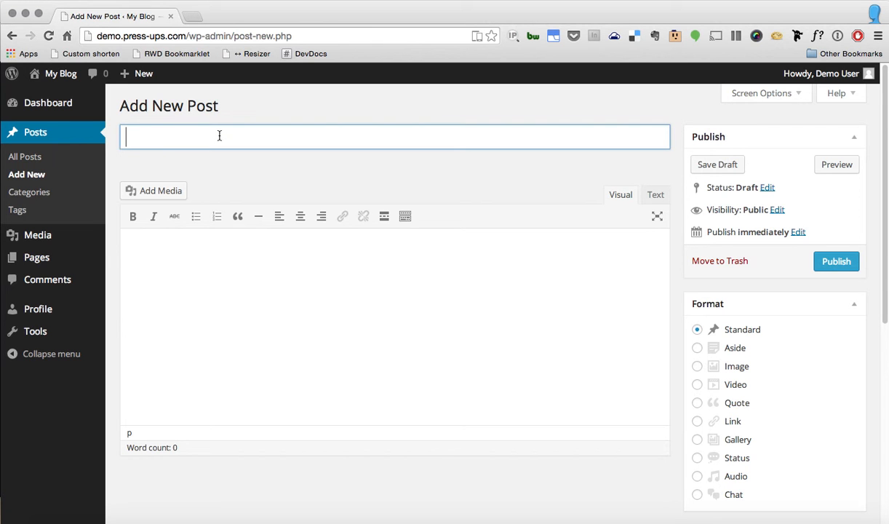
{"action": "left_click", "coordinate": [235, 298]}
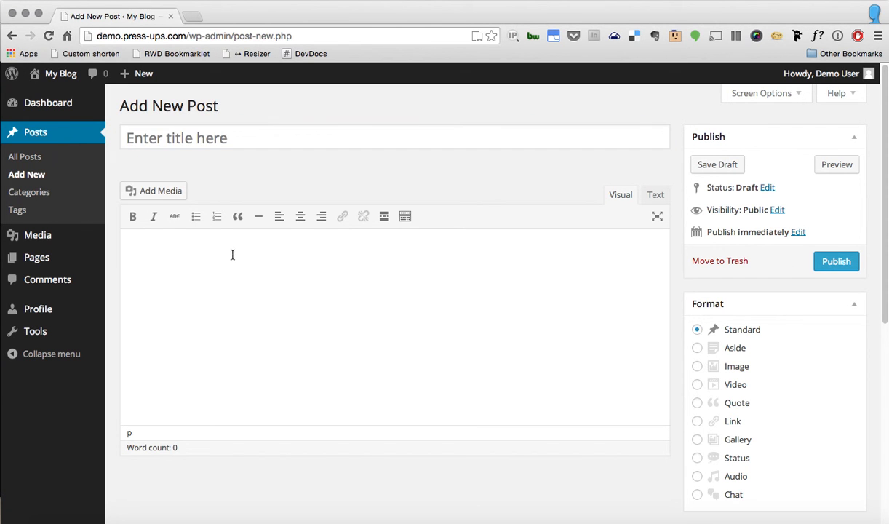
{"action": "left_click", "coordinate": [236, 140]}
{"action": "type", "text": "My first post"}
Step: Write the post body as two paragraphs, "Hello, world!" and "Welcome to my new blog!"
{"action": "left_click", "coordinate": [252, 264]}
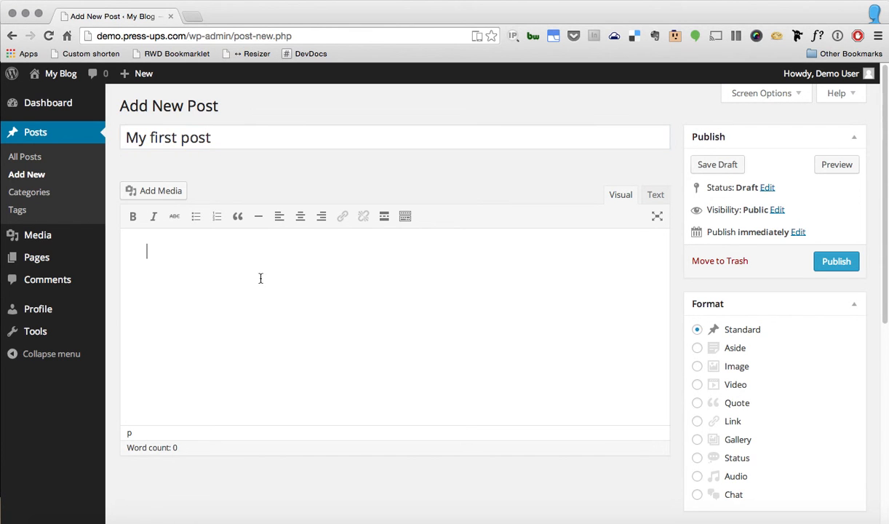
{"action": "left_click", "coordinate": [167, 250]}
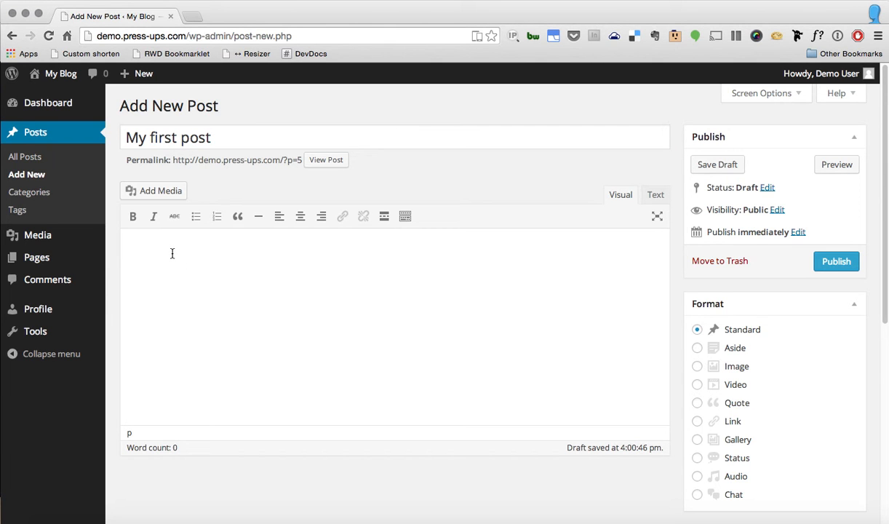
{"action": "type", "text": "Hello, world!"}
{"action": "key", "text": "Return"}
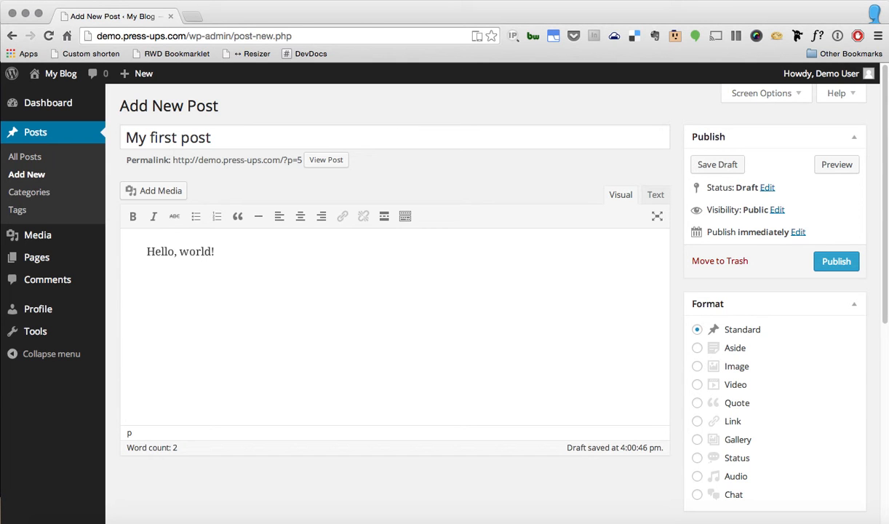
{"action": "type", "text": "Welcome to my new blo"}
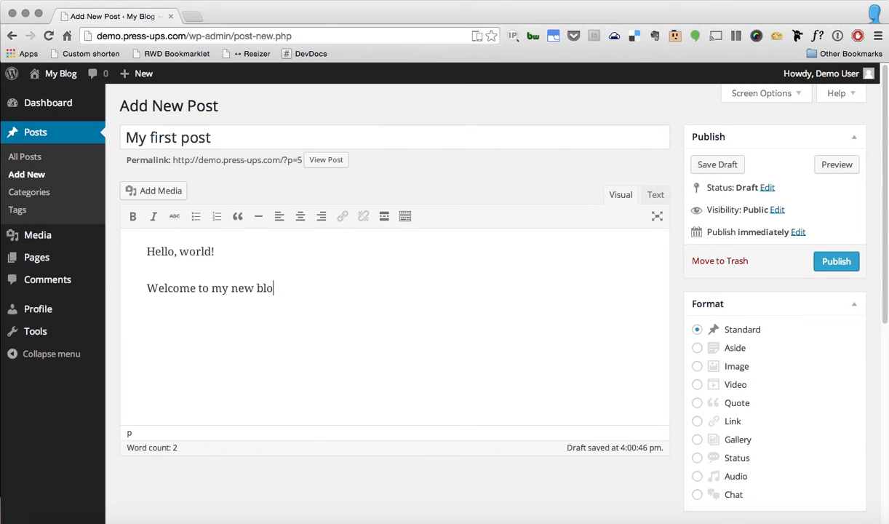
{"action": "type", "text": "g!"}
Step: Preview the draft post as it appears on the blog and return to the post editor
{"action": "scroll", "coordinate": [758, 284], "scroll_direction": "down", "scroll_amount": 6}
{"action": "scroll", "coordinate": [754, 336], "scroll_direction": "down", "scroll_amount": 4}
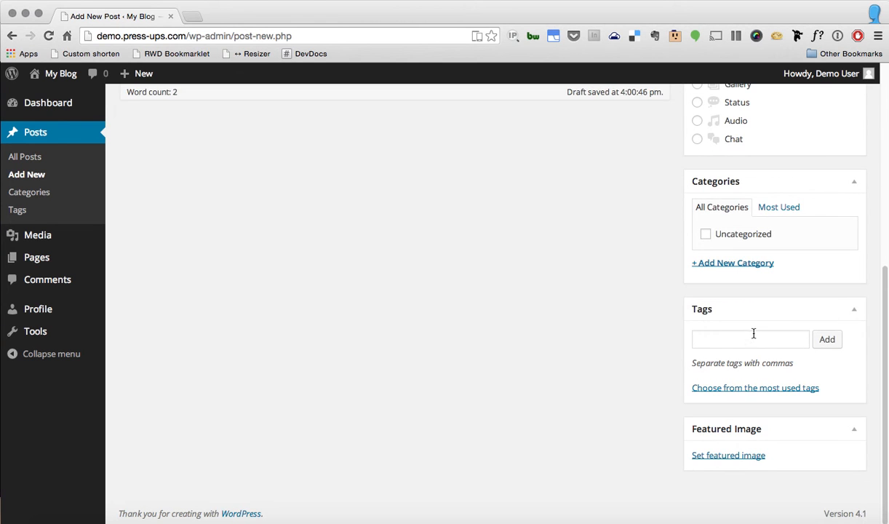
{"action": "scroll", "coordinate": [513, 366], "scroll_direction": "up", "scroll_amount": 9}
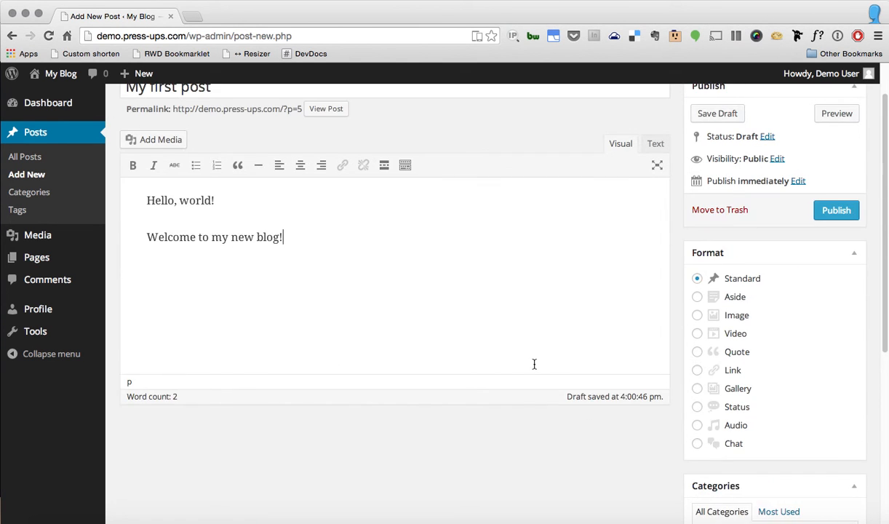
{"action": "scroll", "coordinate": [655, 374], "scroll_direction": "up", "scroll_amount": 1}
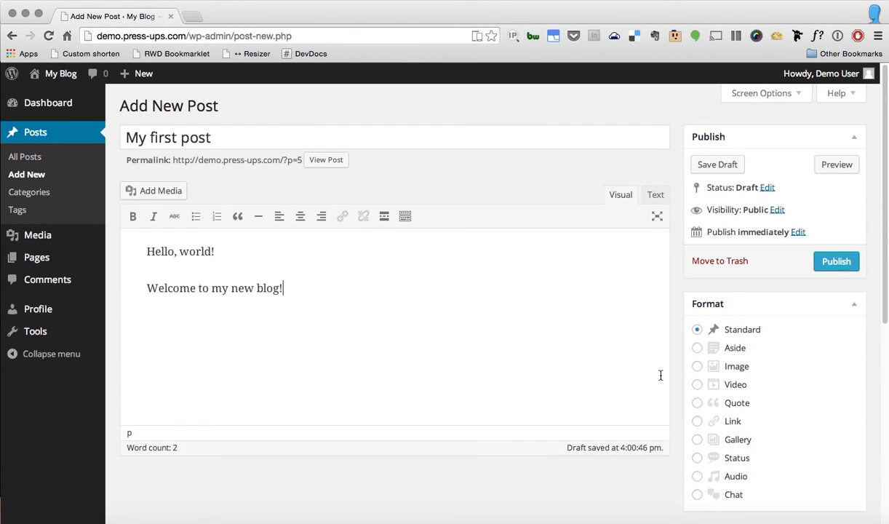
{"action": "left_click", "coordinate": [258, 139]}
{"action": "left_click", "coordinate": [308, 290]}
{"action": "left_click", "coordinate": [837, 165]}
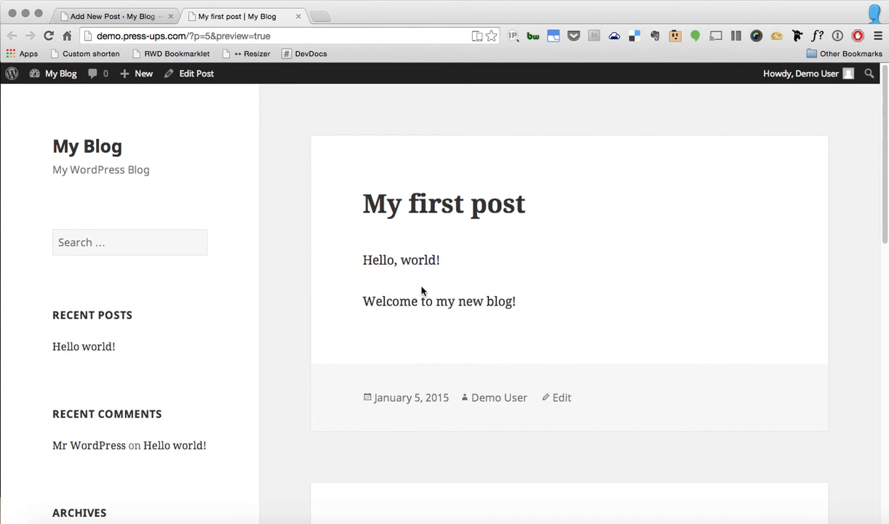
{"action": "left_click", "coordinate": [104, 15]}
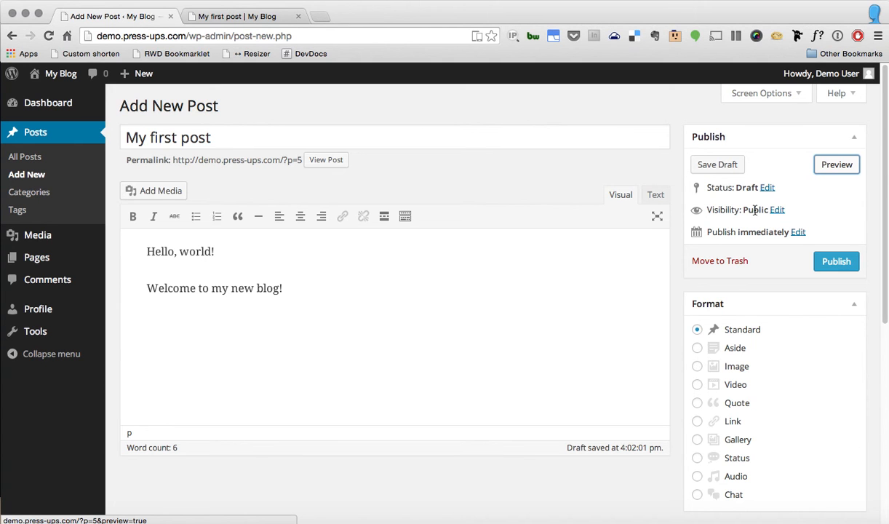
Step: Try the post's Private visibility option, switch back to Public, and look over the publish date settings without applying anything
{"action": "left_click", "coordinate": [777, 210]}
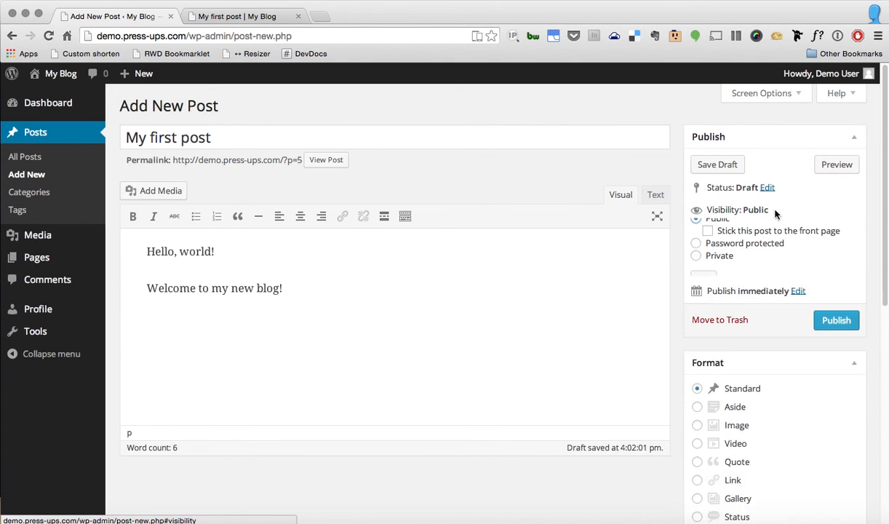
{"action": "left_click", "coordinate": [695, 250]}
{"action": "left_click", "coordinate": [698, 284]}
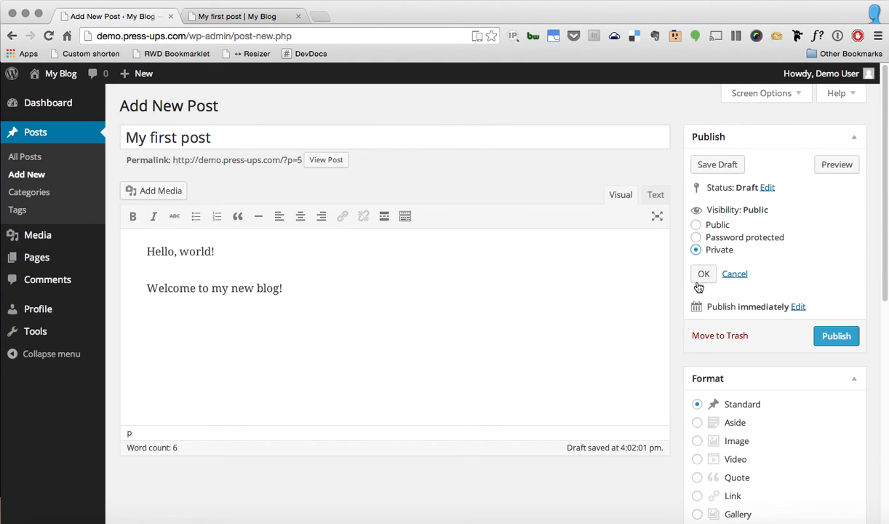
{"action": "left_click", "coordinate": [697, 226]}
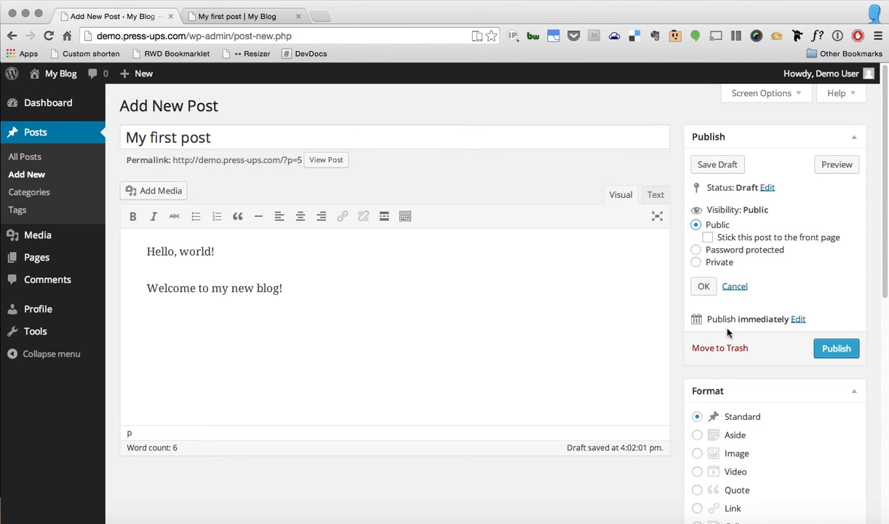
{"action": "left_click", "coordinate": [799, 321]}
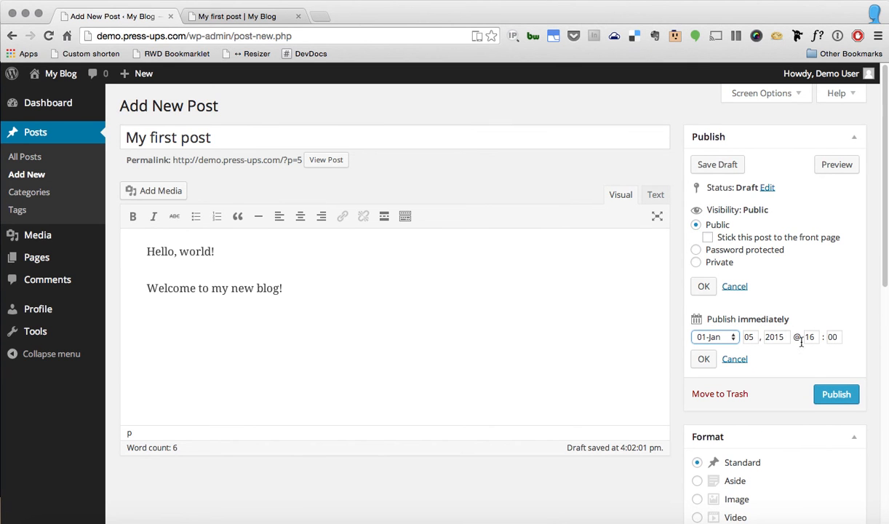
{"action": "left_click", "coordinate": [737, 361]}
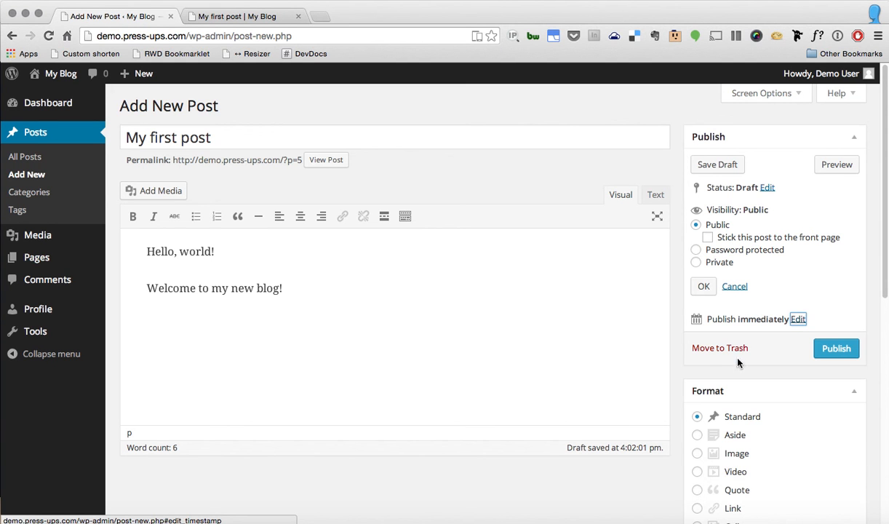
{"action": "left_click", "coordinate": [735, 288]}
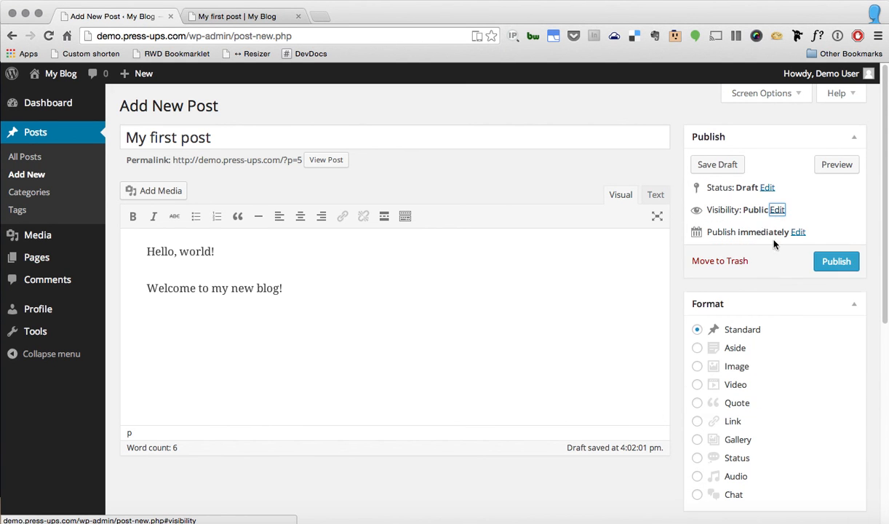
Step: Publish the post and view its live page on the blog
{"action": "left_click", "coordinate": [837, 263]}
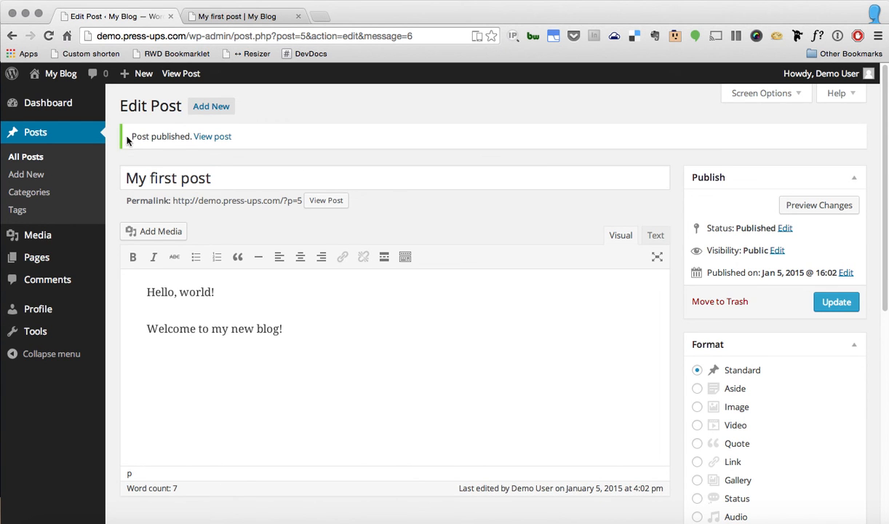
{"action": "left_click", "coordinate": [212, 141]}
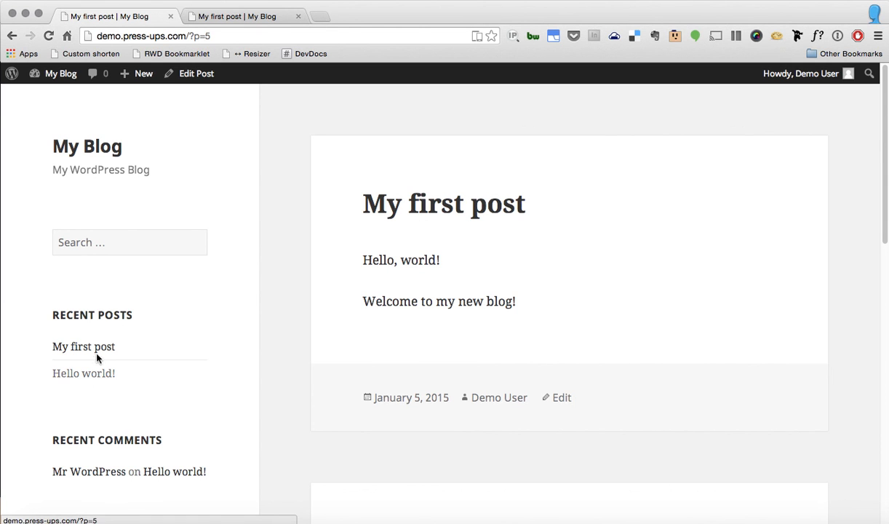
Step: Open the blog's home page and examine the list of published posts
{"action": "left_click", "coordinate": [99, 146]}
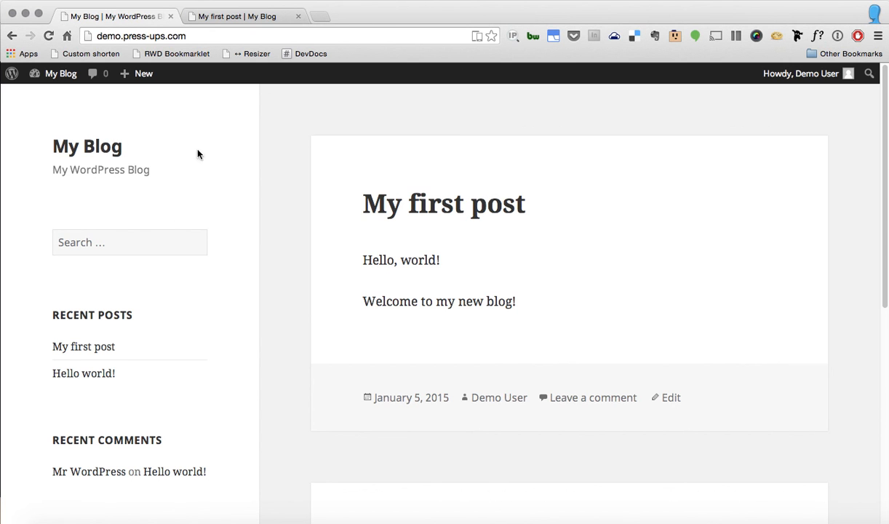
{"action": "scroll", "coordinate": [314, 193], "scroll_direction": "down", "scroll_amount": 4}
{"action": "scroll", "coordinate": [305, 221], "scroll_direction": "up", "scroll_amount": 4}
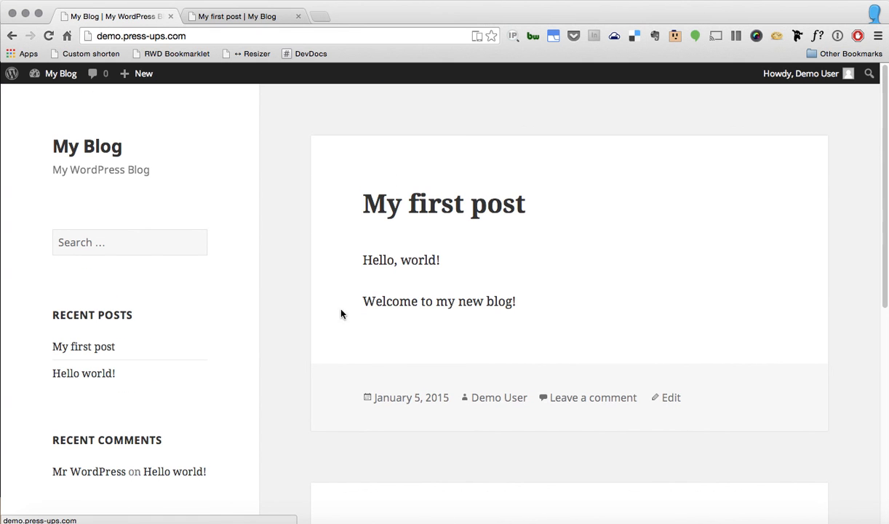
{"action": "scroll", "coordinate": [295, 250], "scroll_direction": "down", "scroll_amount": 4}
{"action": "scroll", "coordinate": [294, 249], "scroll_direction": "down", "scroll_amount": 8}
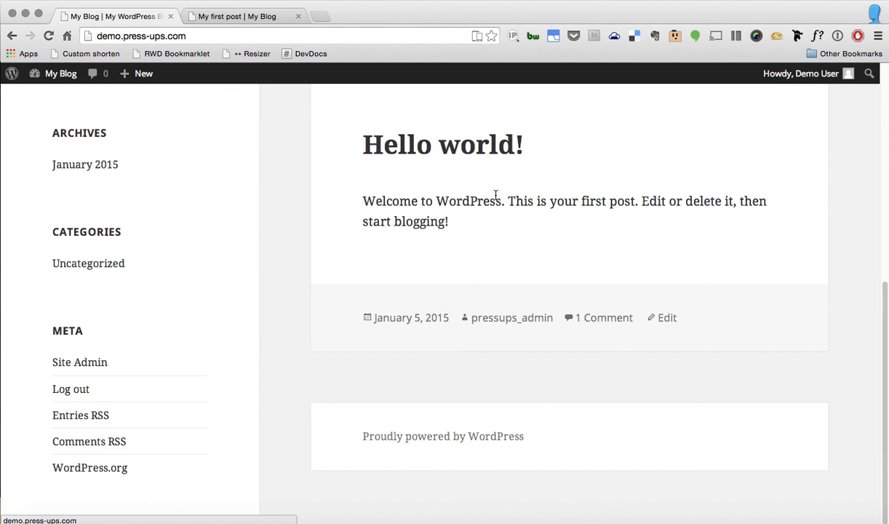
{"action": "scroll", "coordinate": [529, 237], "scroll_direction": "up", "scroll_amount": 12}
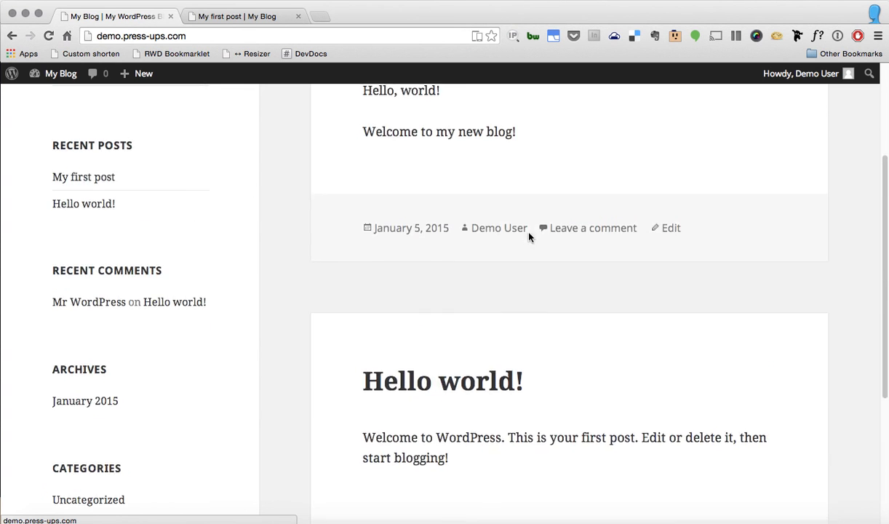